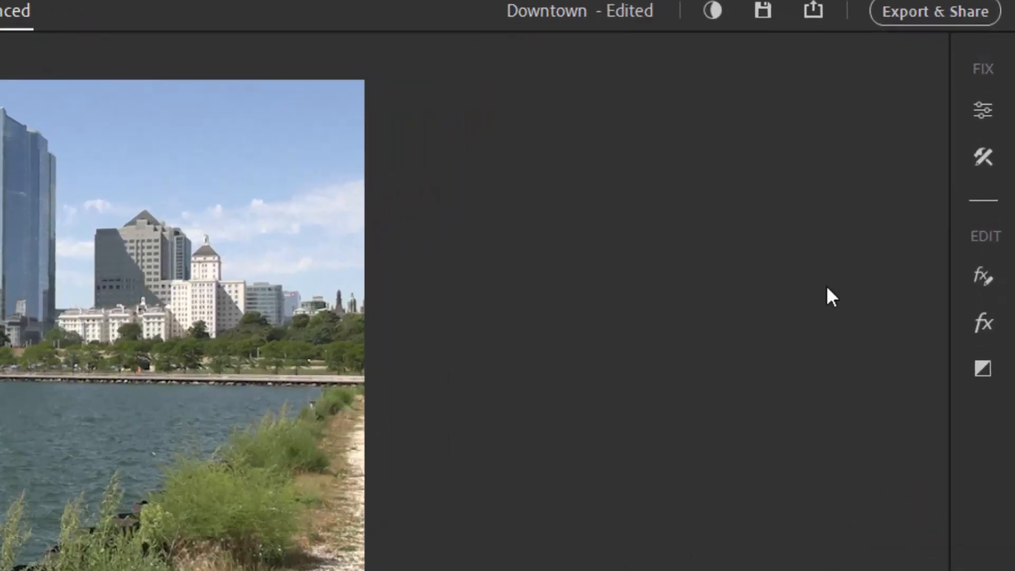
Open the Creative settings of the Color Correction and Grading tool after viewing the available Input LUT choices.
left_click(979, 158)
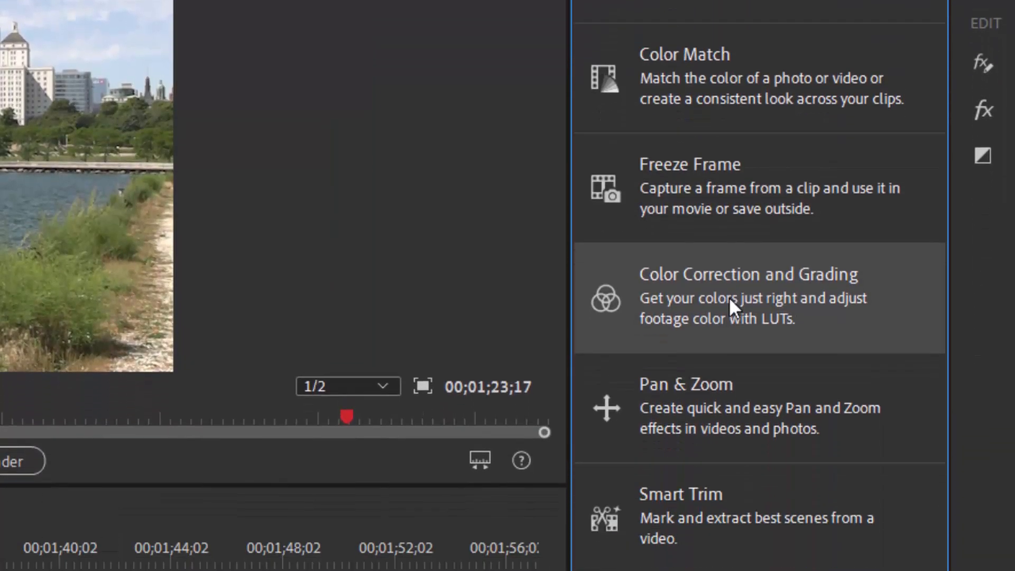
left_click(728, 297)
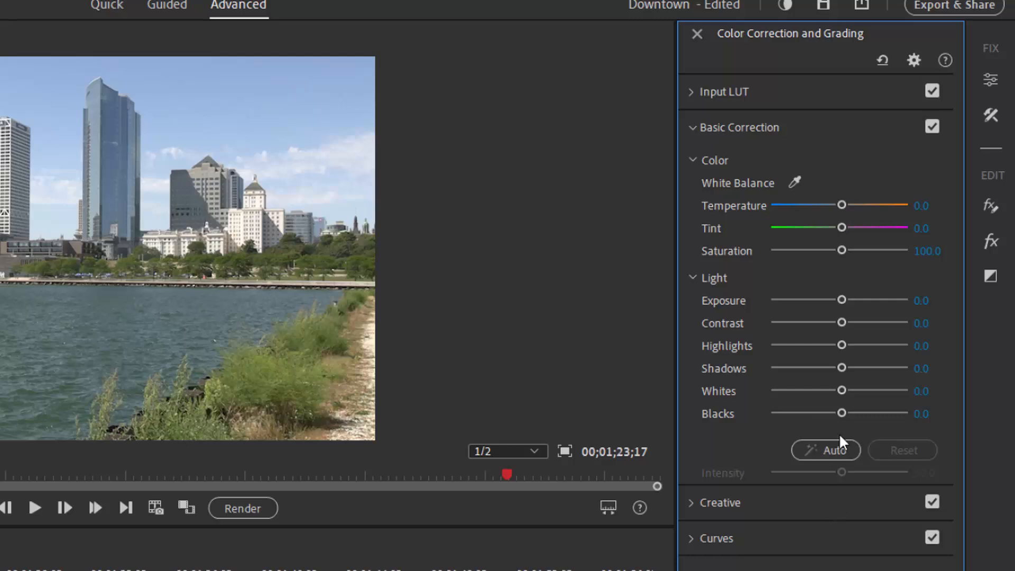
left_click(690, 90)
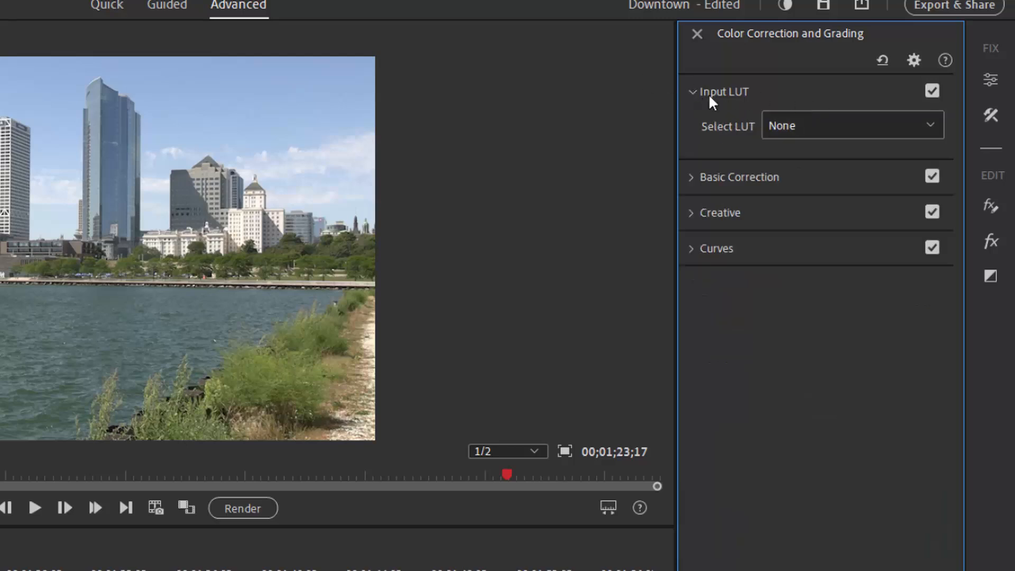
left_click(836, 126)
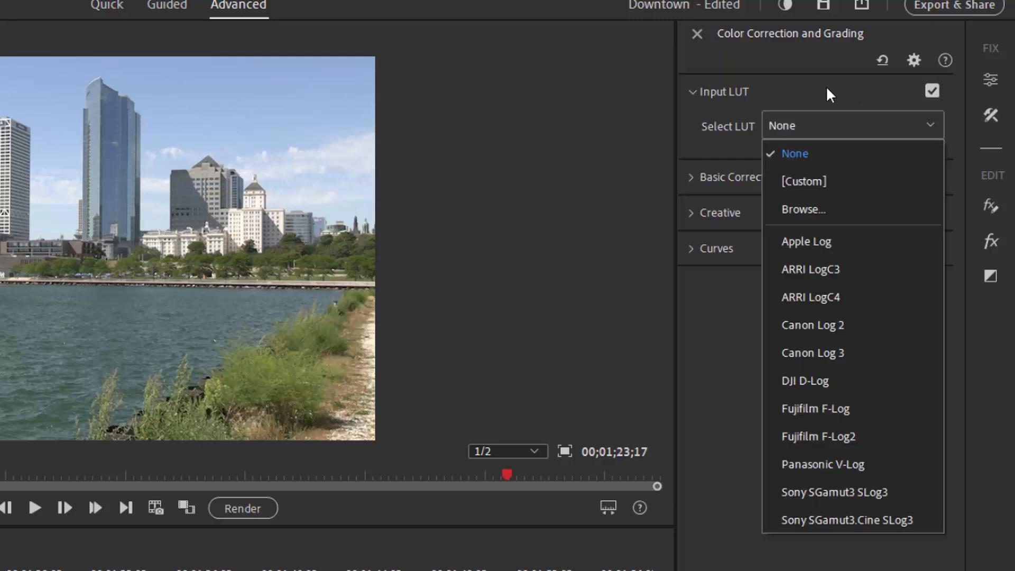
left_click(690, 92)
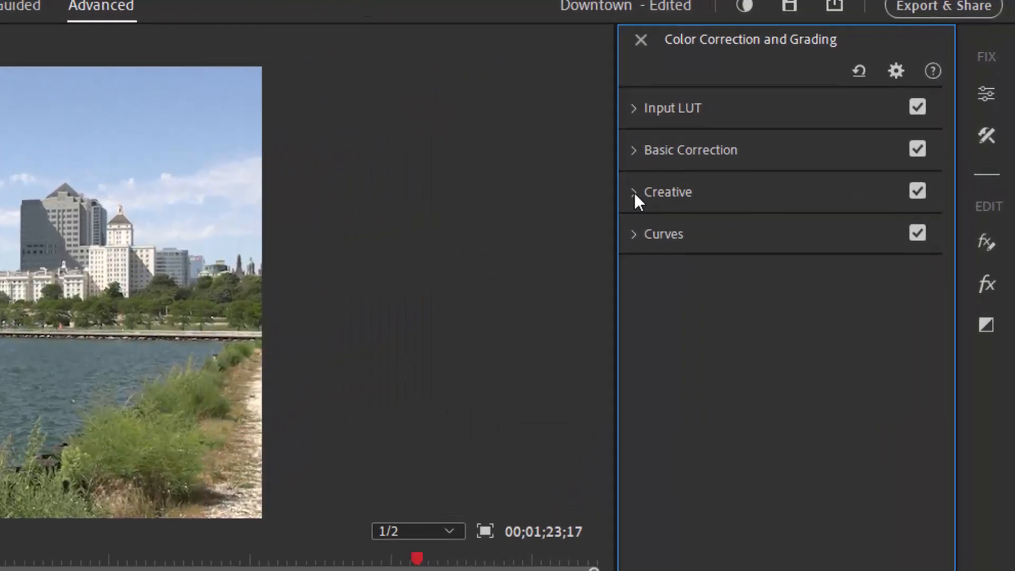
left_click(636, 195)
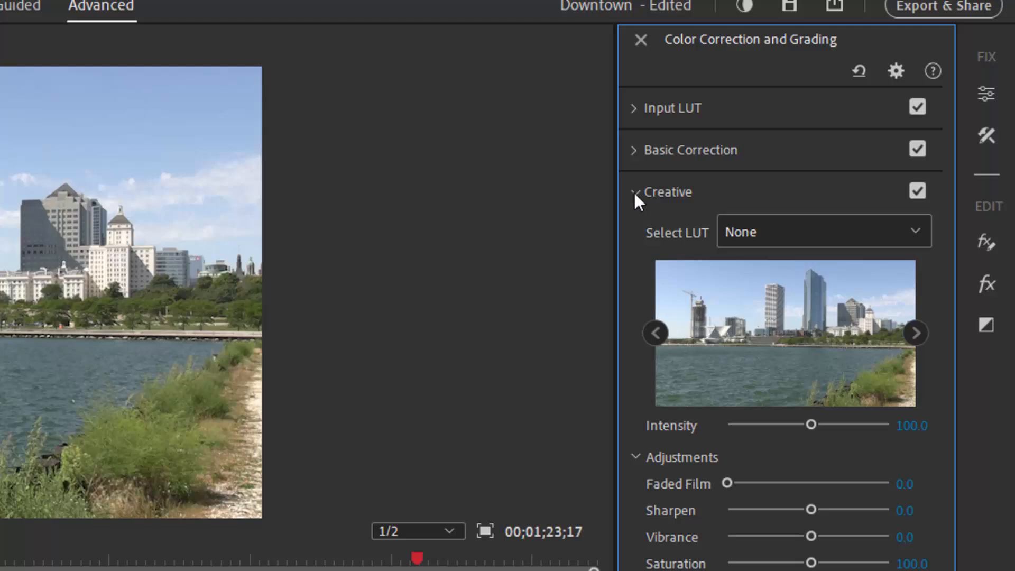
Try the Daylight Dream, Candlelight and Edgy Amber creative LUTs one after another on the skyline clip.
left_click(866, 233)
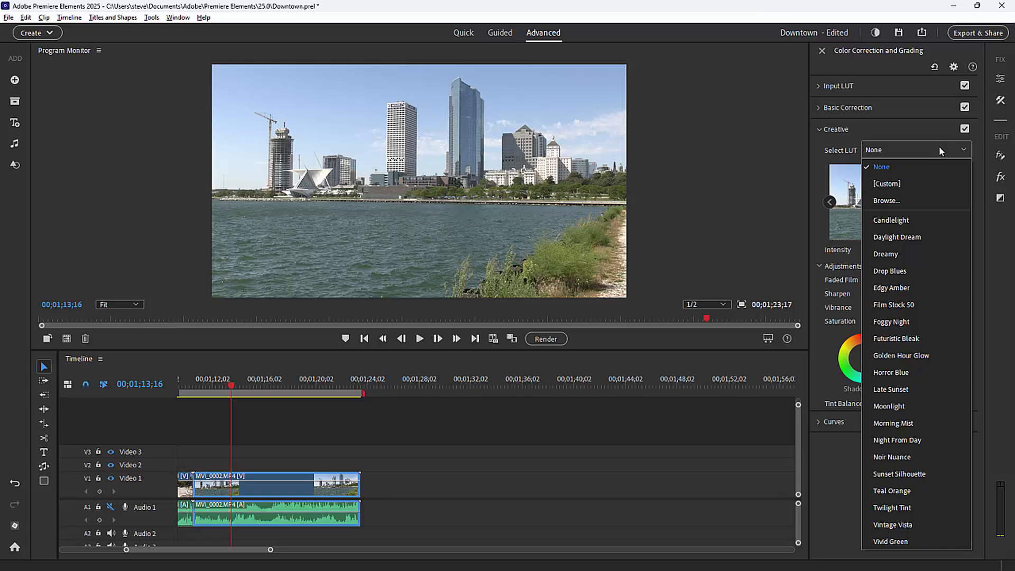
left_click(910, 238)
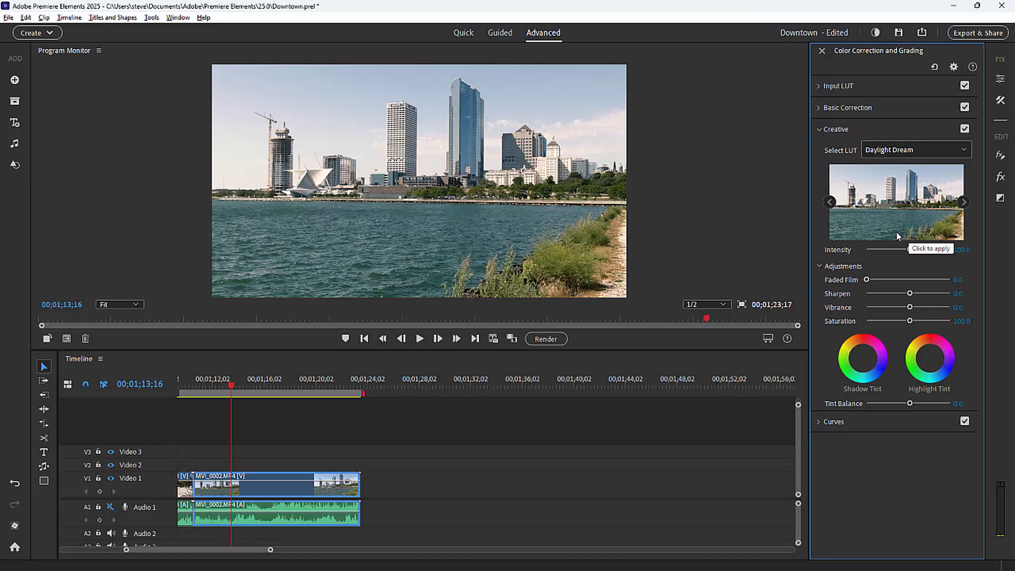
left_click(964, 150)
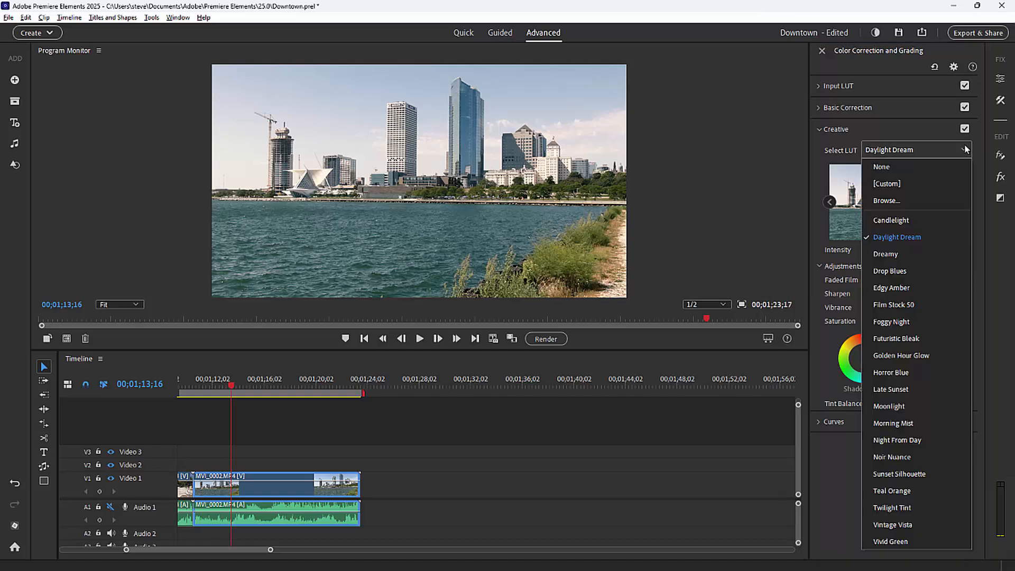
left_click(893, 220)
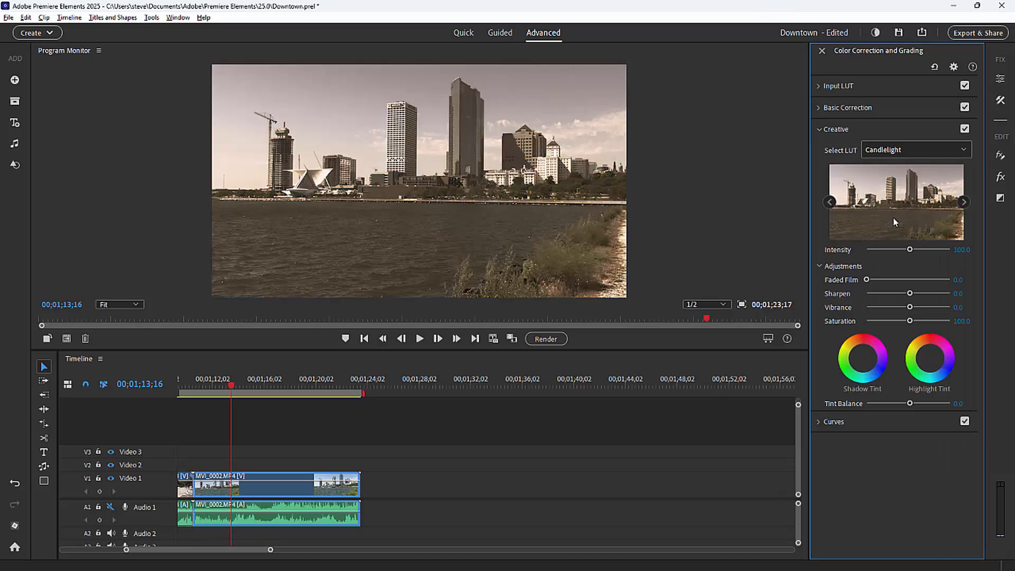
left_click(945, 150)
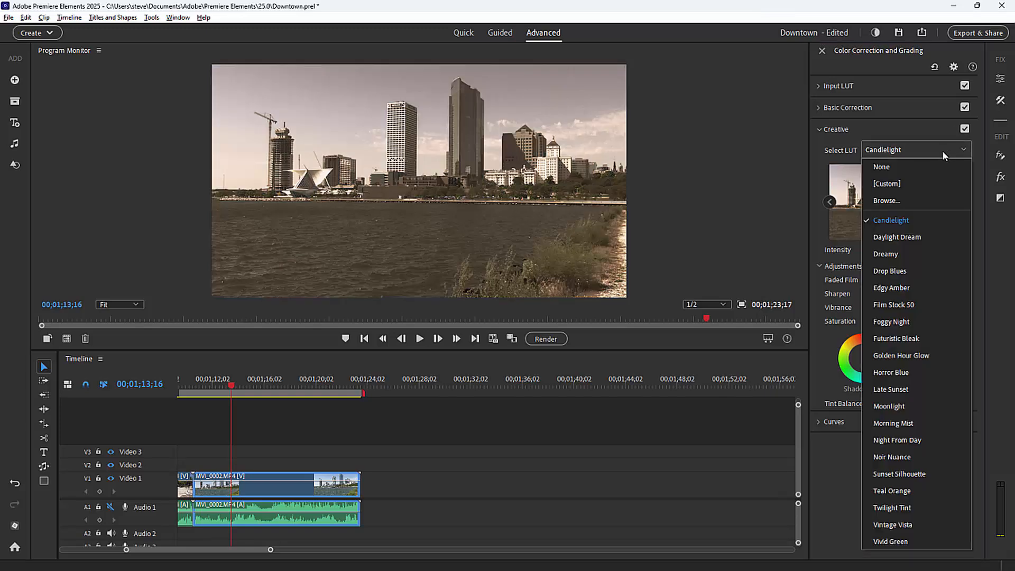
left_click(901, 285)
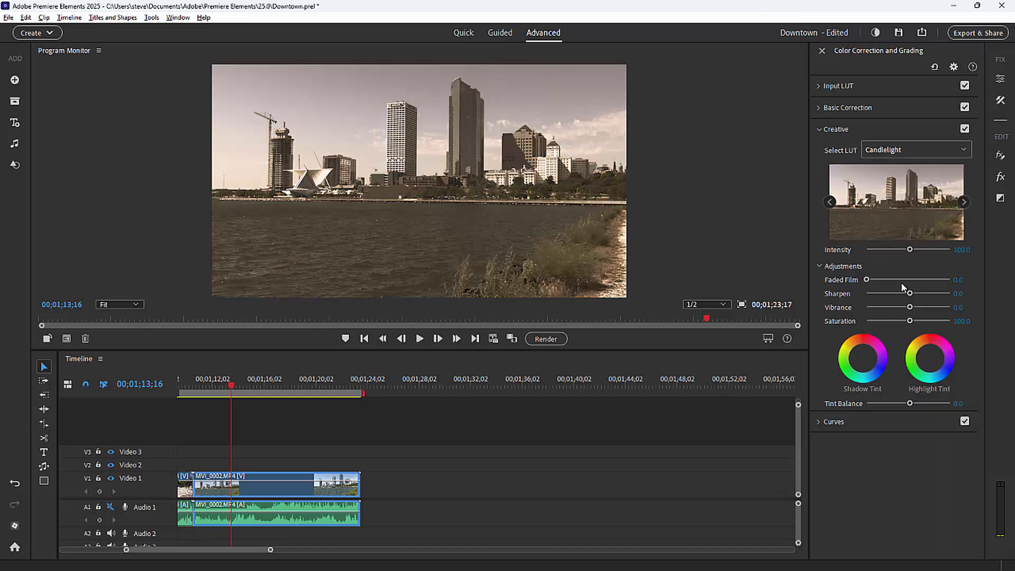
Try the Morning Mist, Teal Orange, Vivid Green and Late Sunset creative LUTs in turn on the skyline clip.
left_click(944, 147)
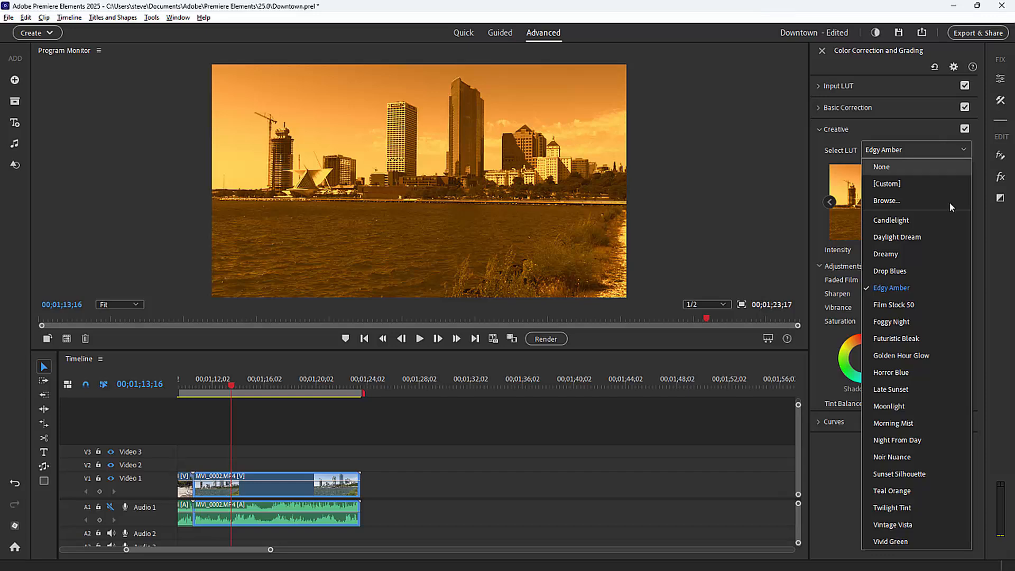
left_click(910, 425)
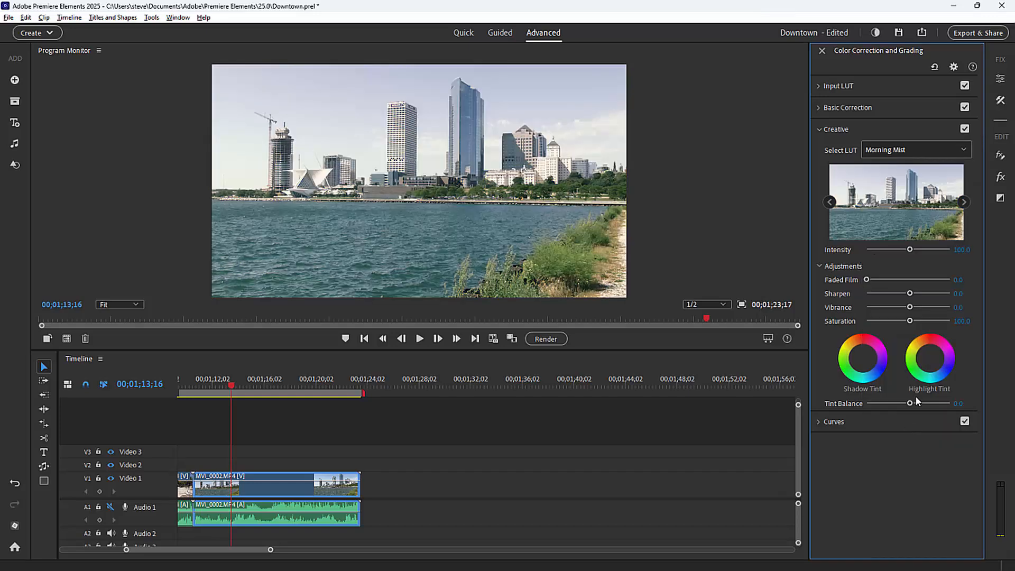
left_click(953, 151)
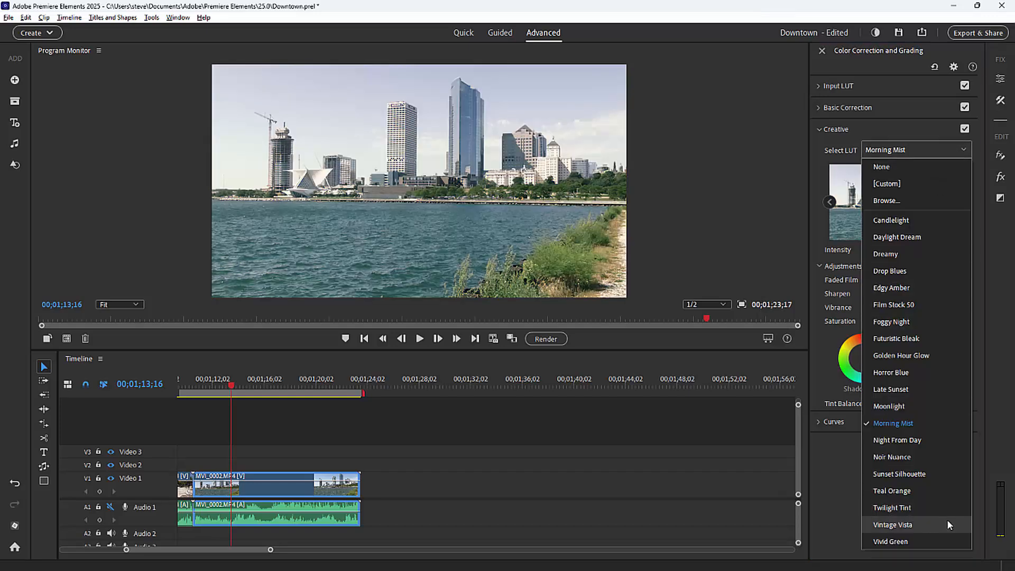
left_click(920, 489)
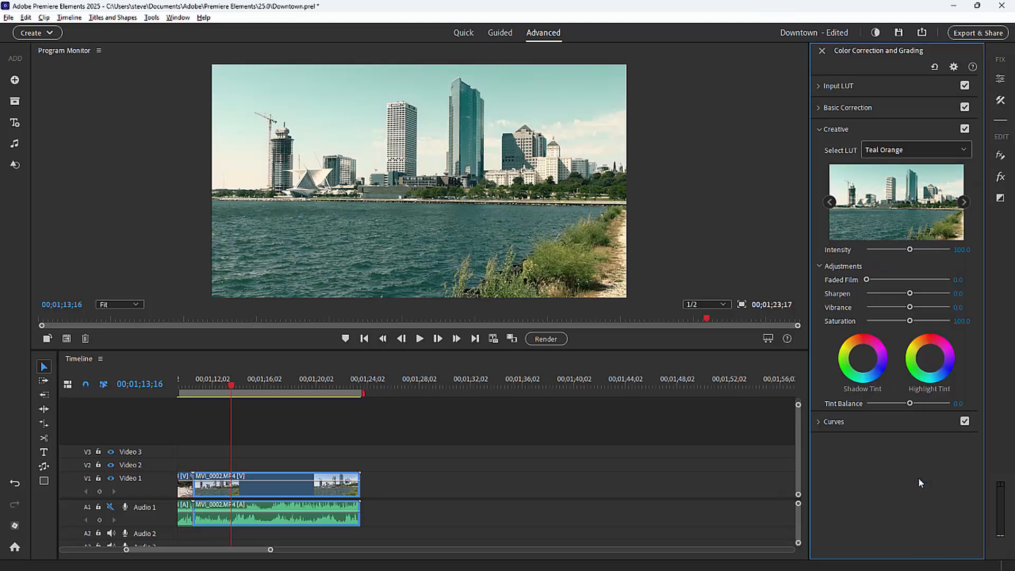
left_click(952, 151)
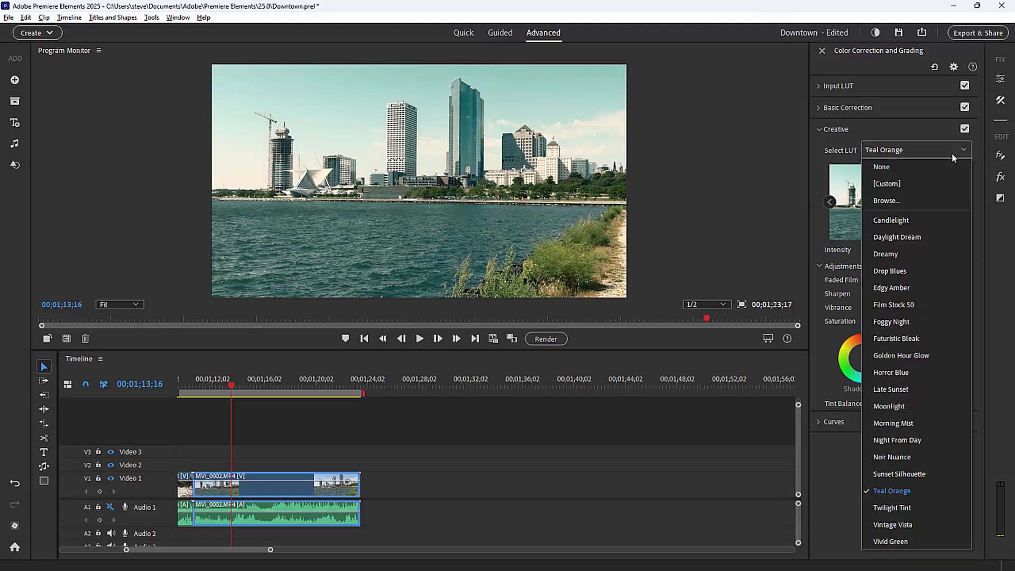
left_click(912, 541)
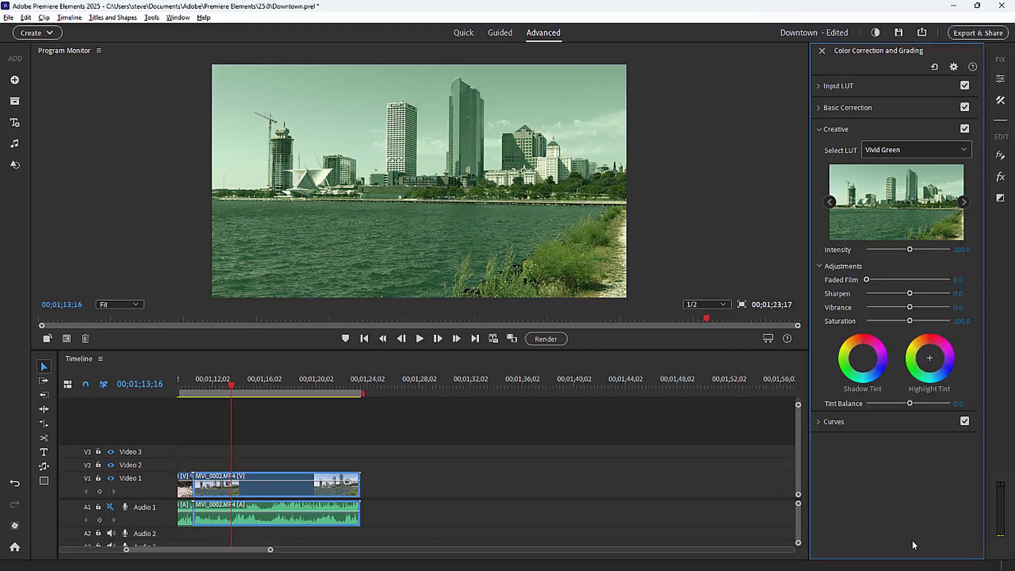
left_click(958, 151)
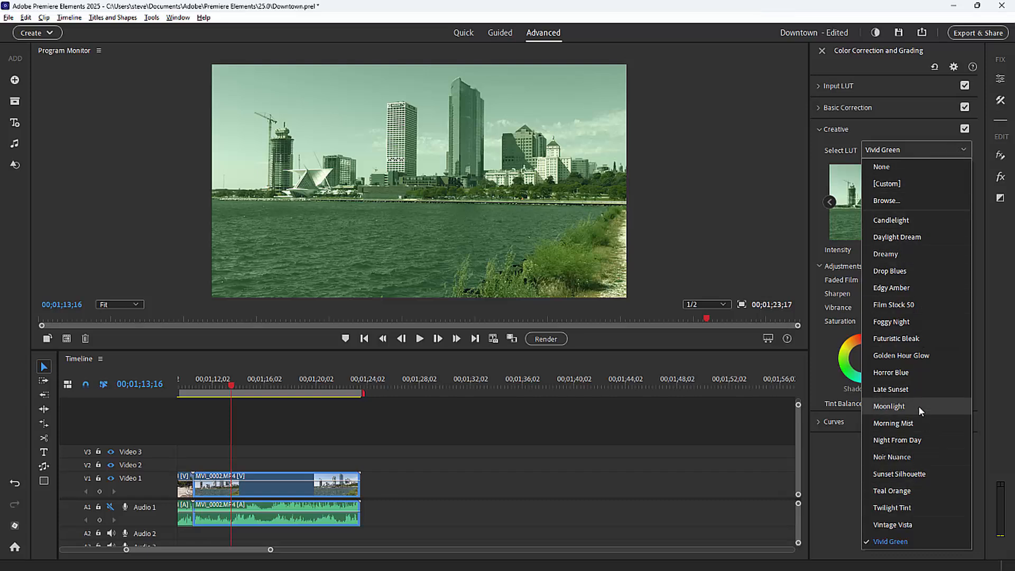
left_click(920, 386)
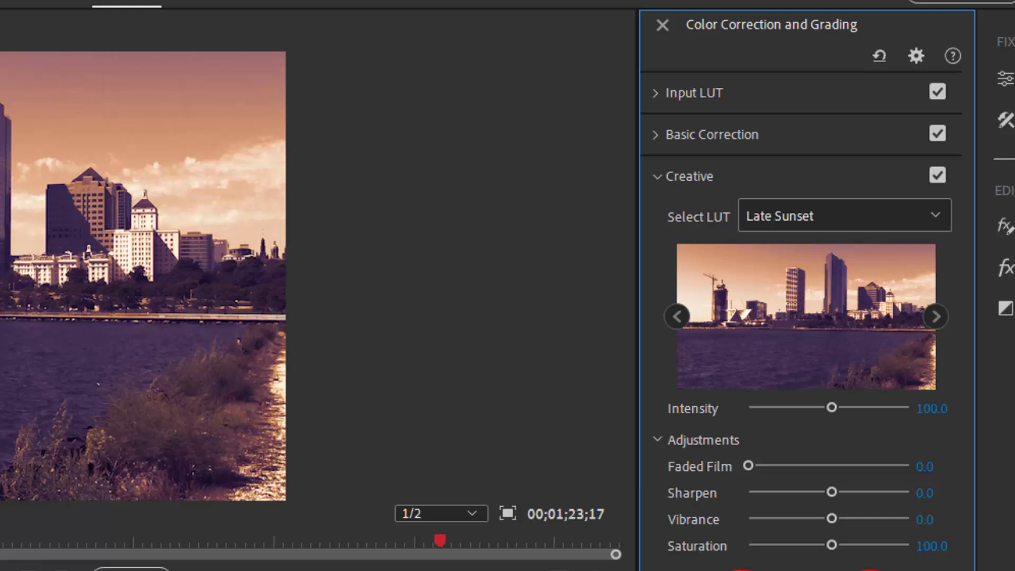
Load Neon 770.CUBE from the Documents > LUTS > 35 Free LUTs folder as a custom creative LUT.
left_click(925, 209)
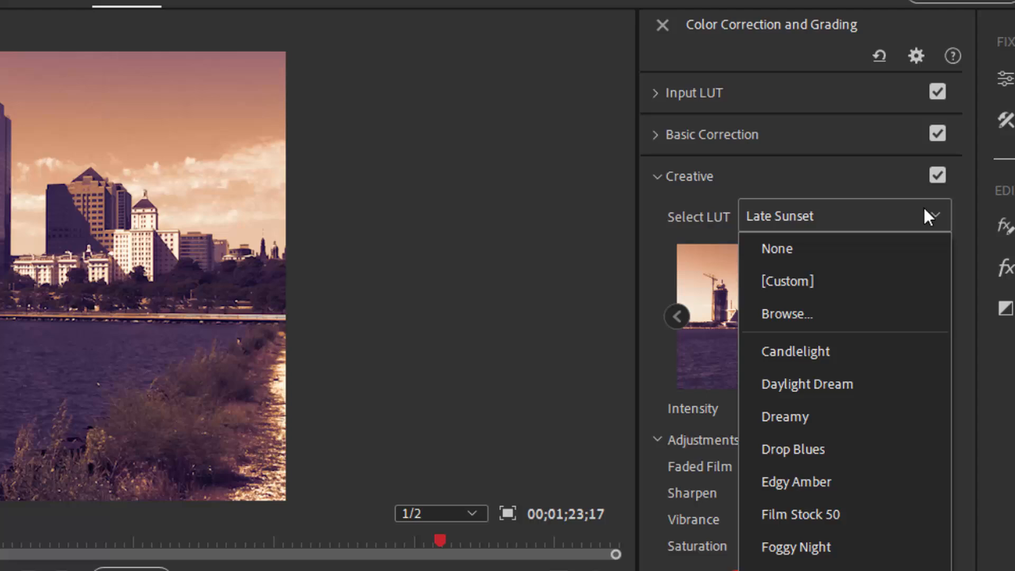
left_click(808, 284)
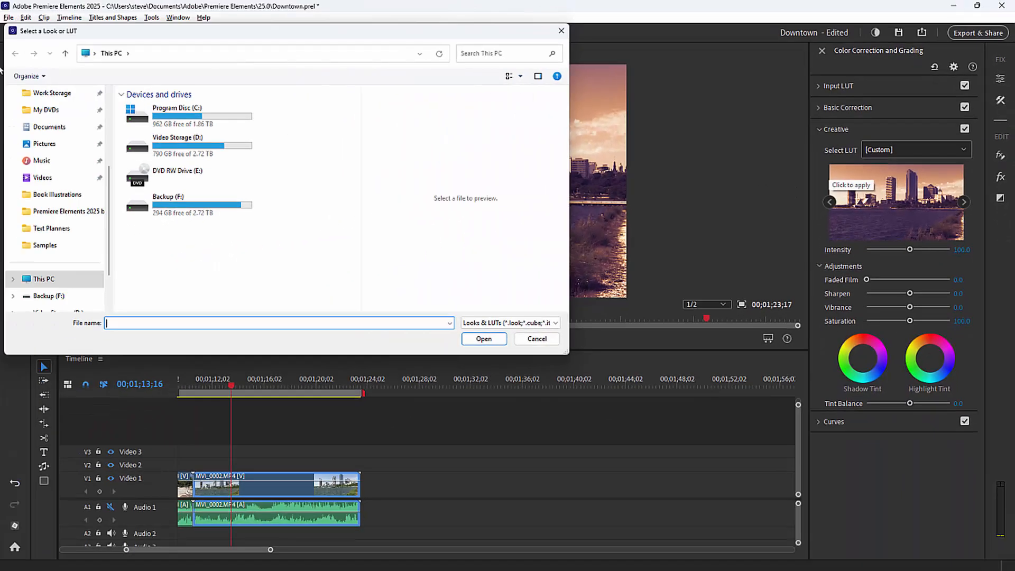
left_click(54, 129)
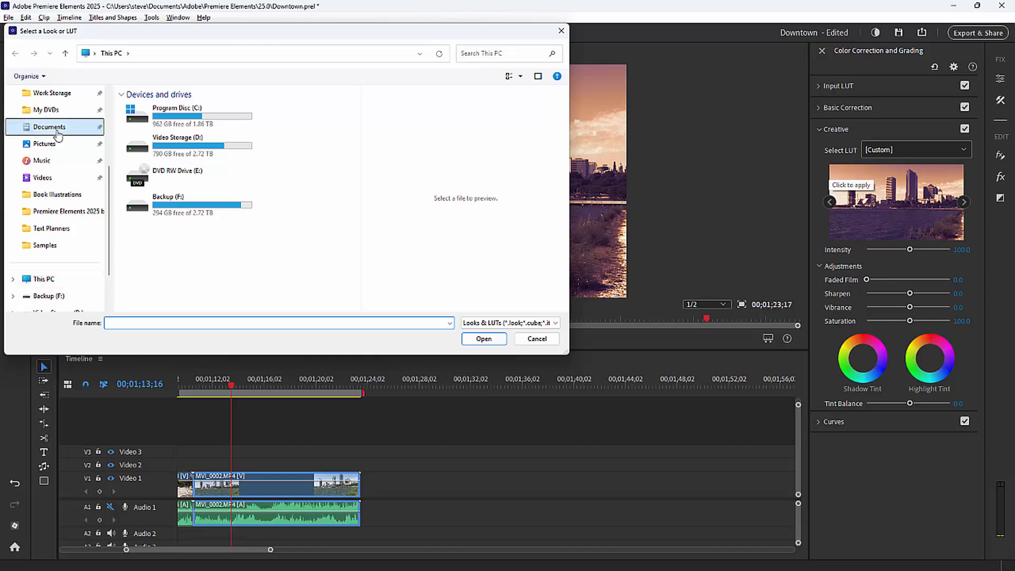
scroll(204, 233, "down", 15)
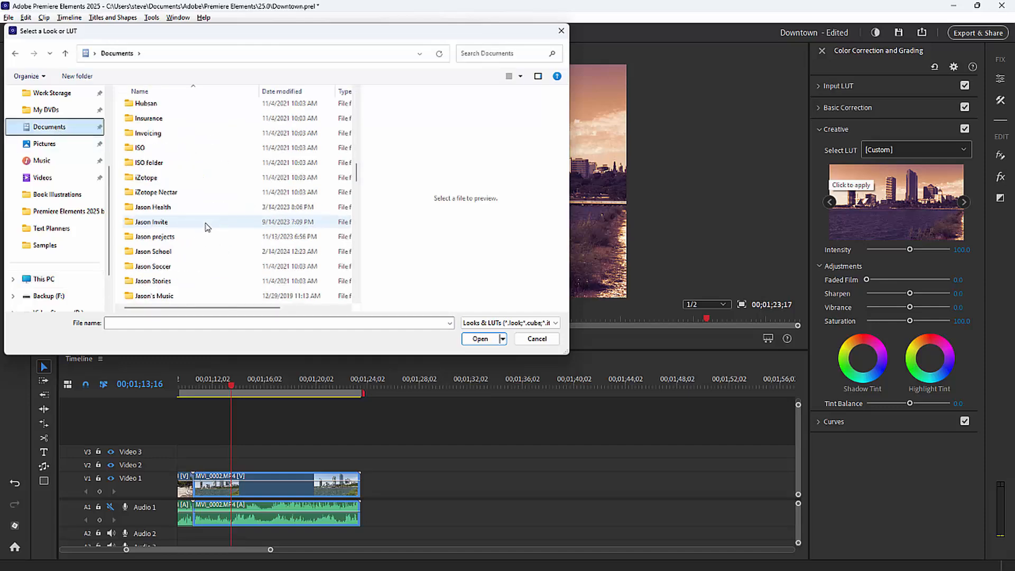
scroll(204, 228, "down", 5)
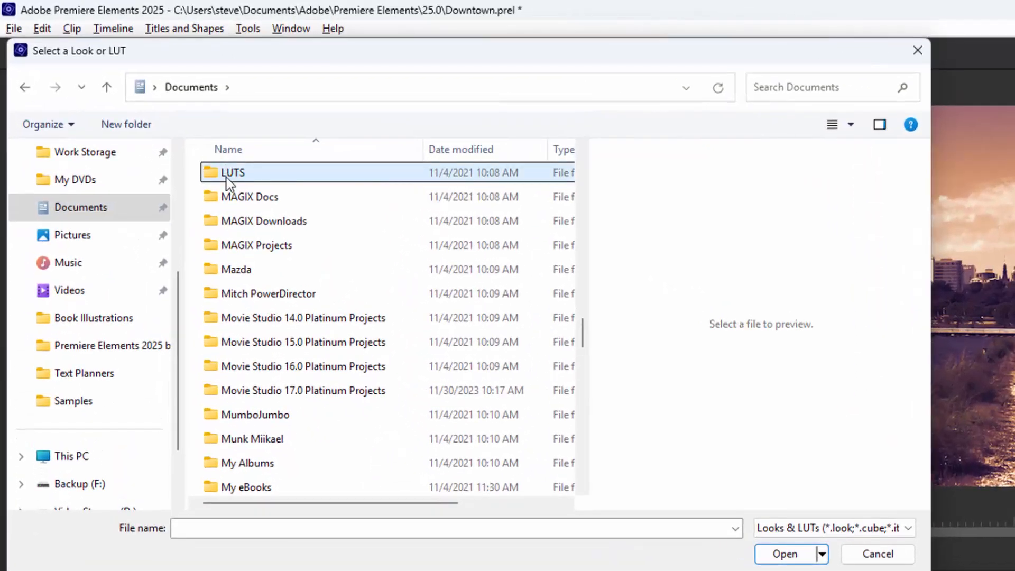
left_click(155, 120)
double_click(226, 174)
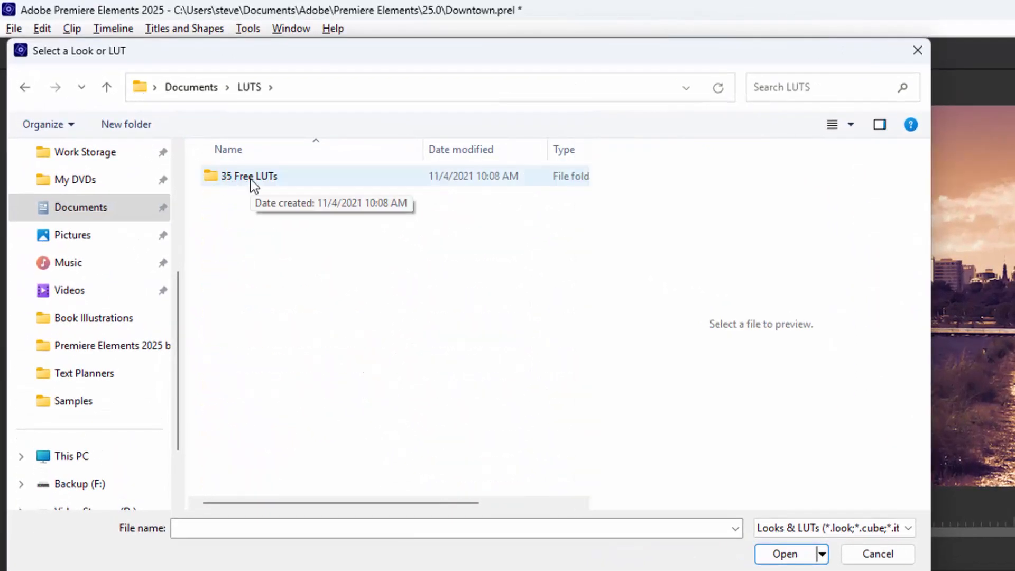
double_click(251, 182)
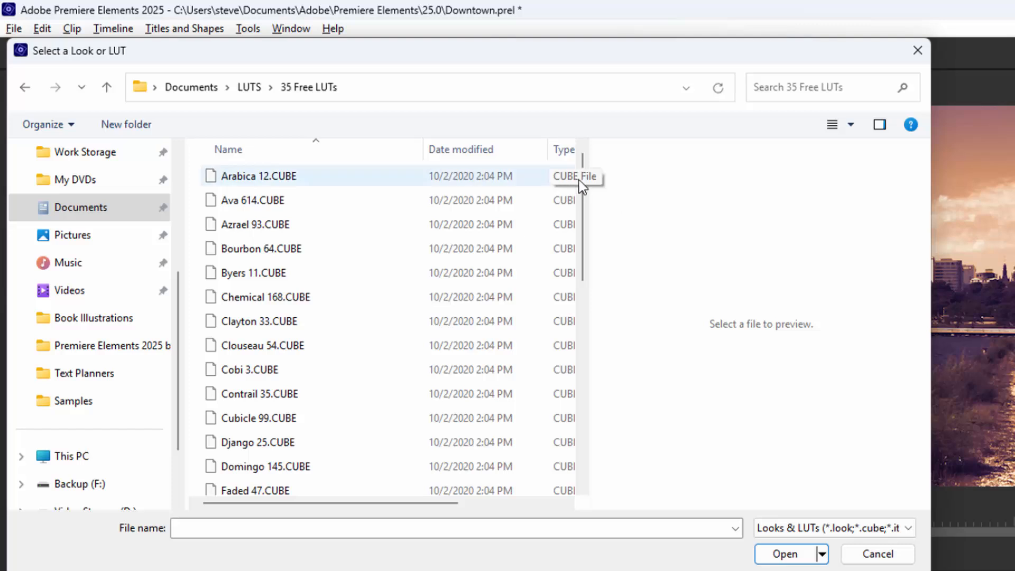
left_click_drag(583, 188, 588, 334)
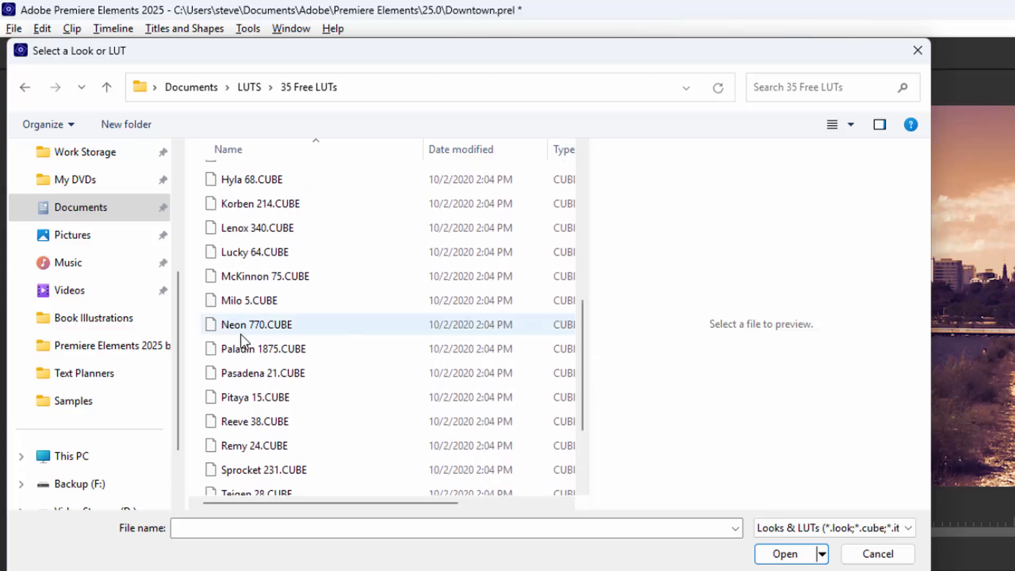
left_click(271, 327)
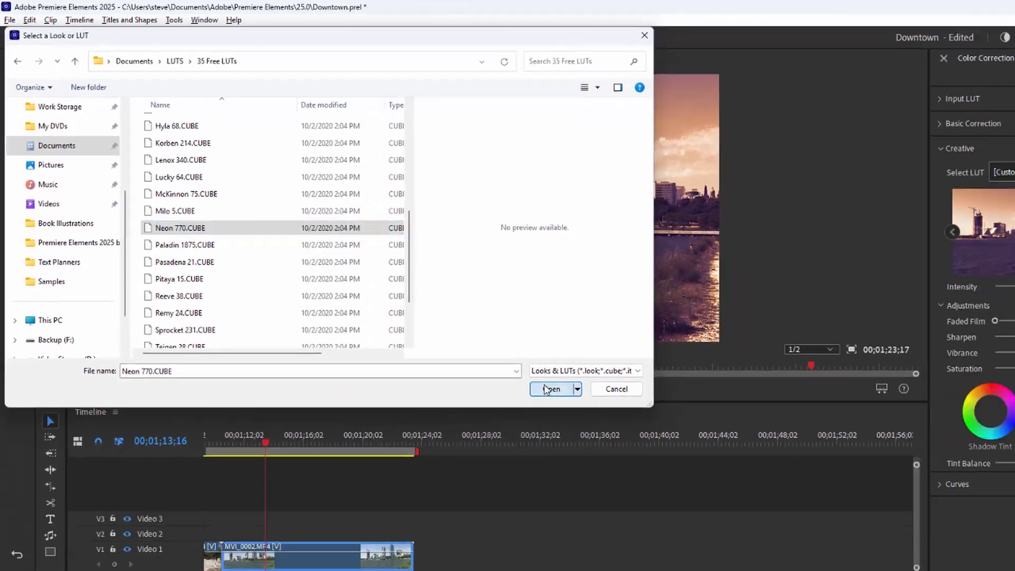
left_click(546, 390)
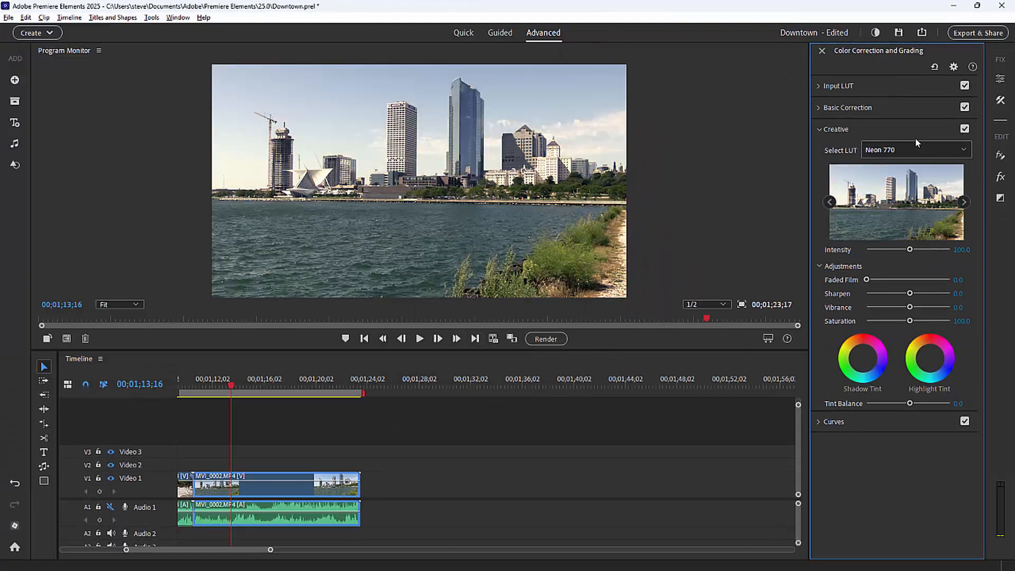
Reset the creative LUT to None and load Sprocket 231.CUBE from the 35 Free LUTs folder as the custom LUT.
left_click(929, 144)
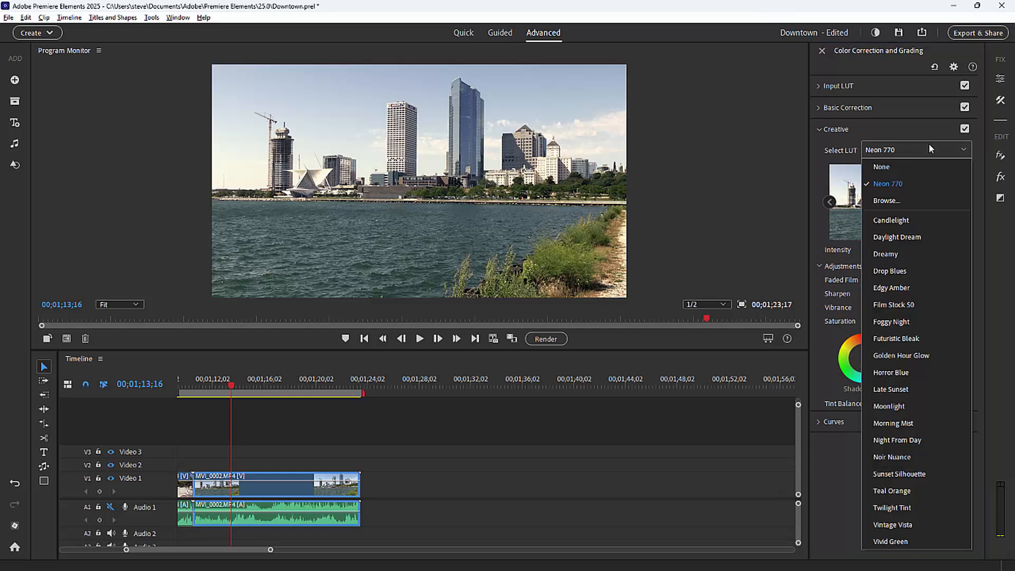
left_click(910, 161)
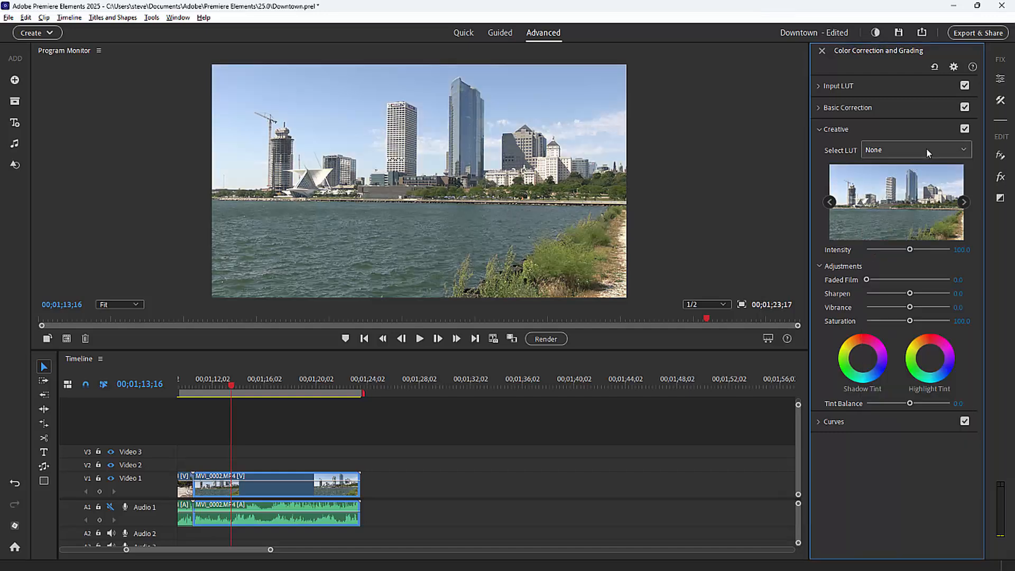
left_click(926, 149)
left_click(902, 181)
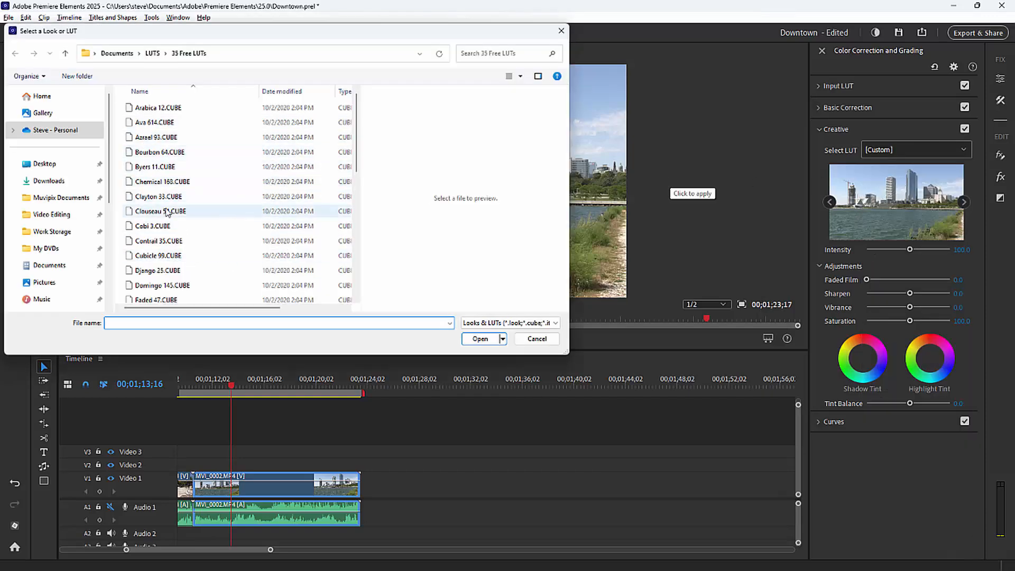
scroll(167, 212, "down", 7)
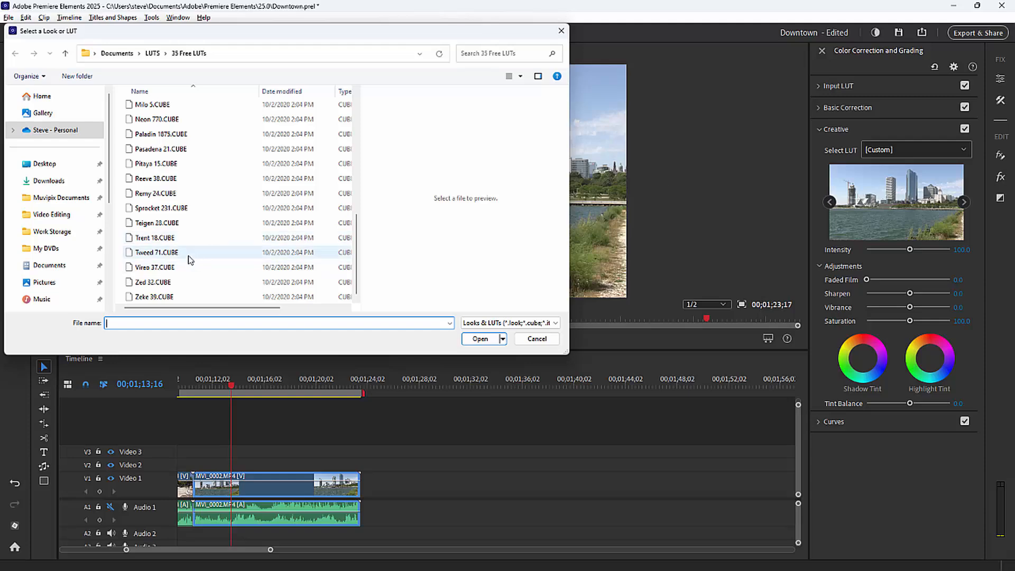
left_click(169, 208)
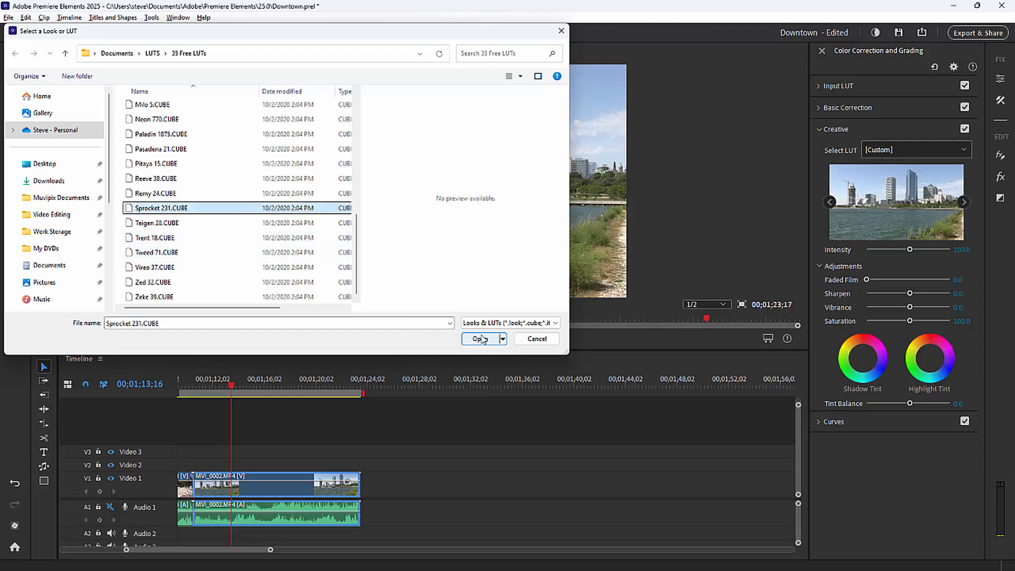
left_click(481, 339)
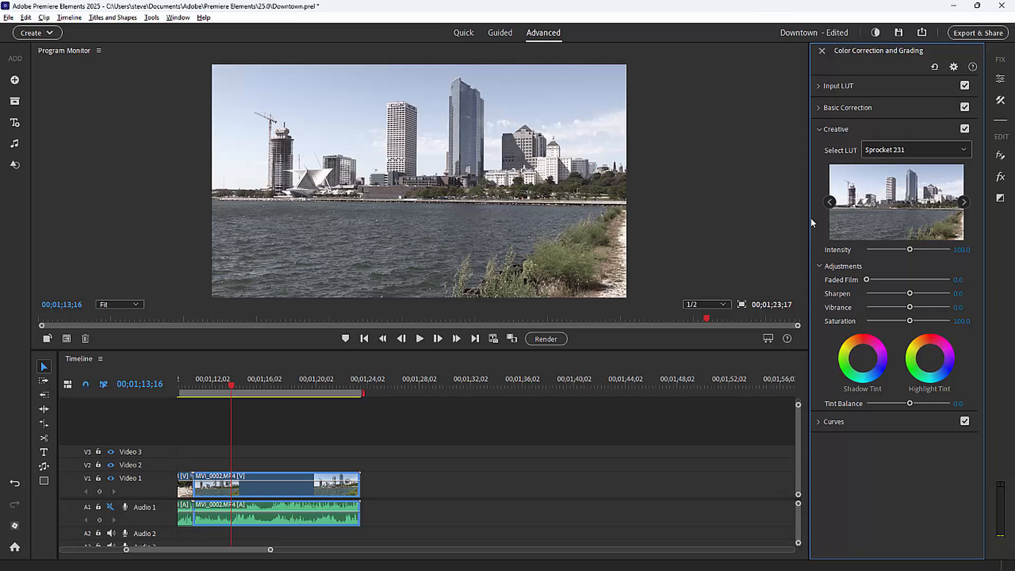
Try the built-in Dreamy creative LUT, and replace it with Film Stock 50.
left_click(927, 150)
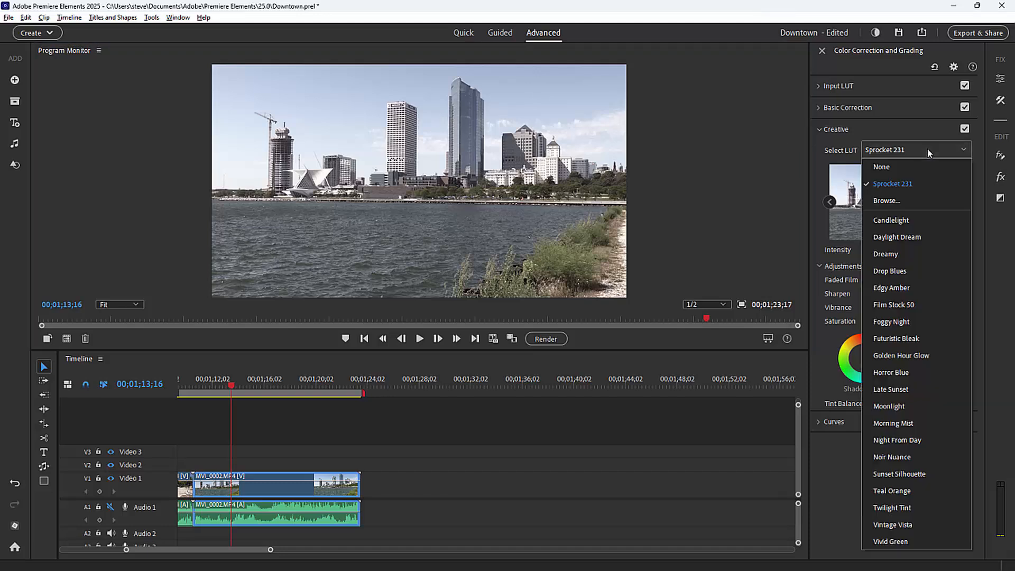
left_click(904, 252)
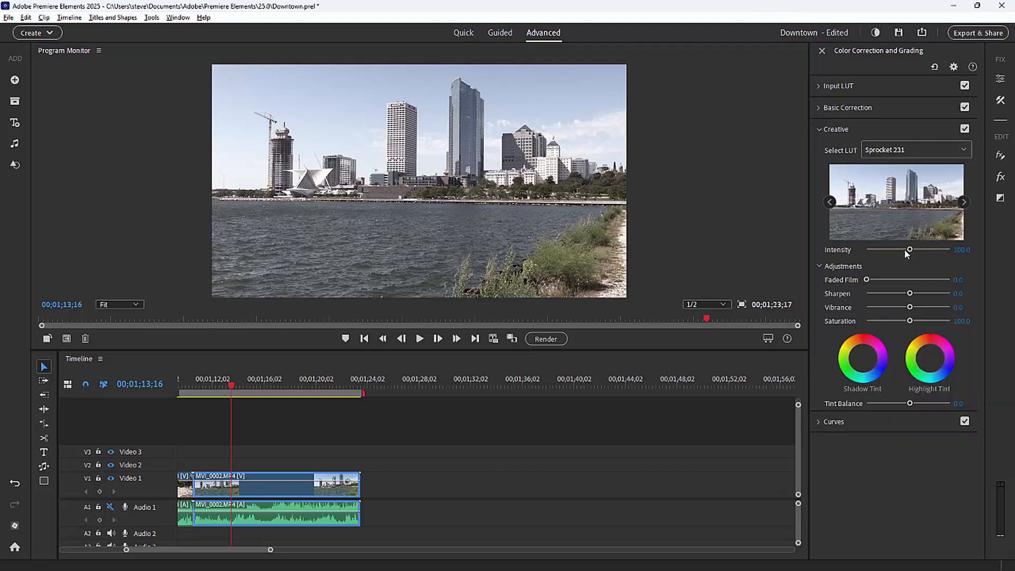
left_click(960, 150)
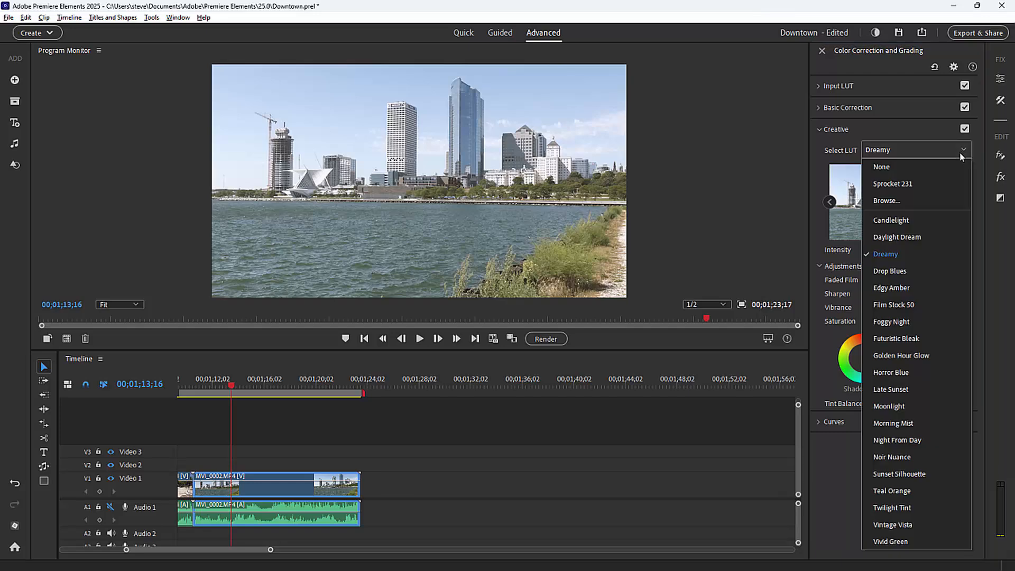
left_click(924, 306)
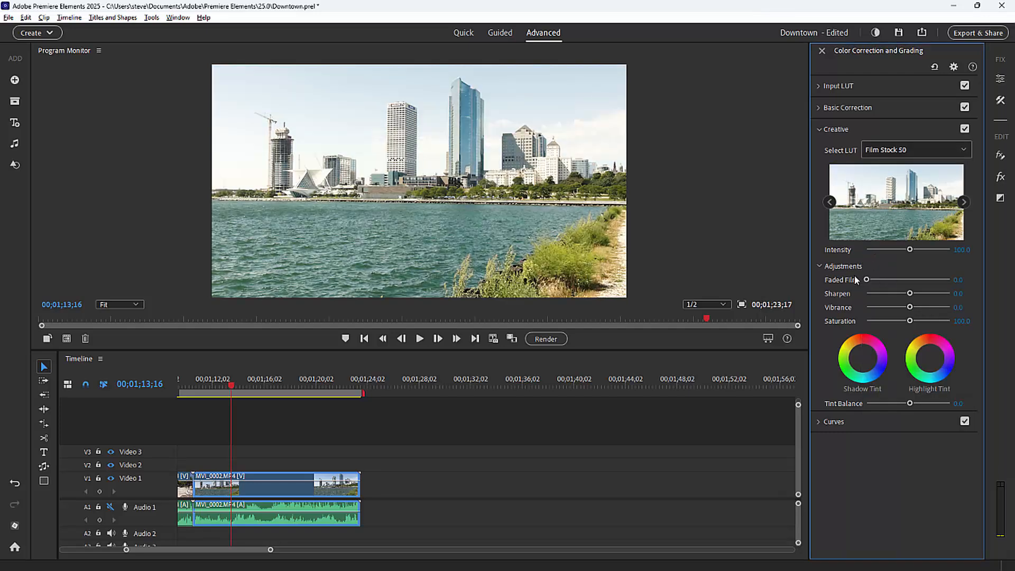